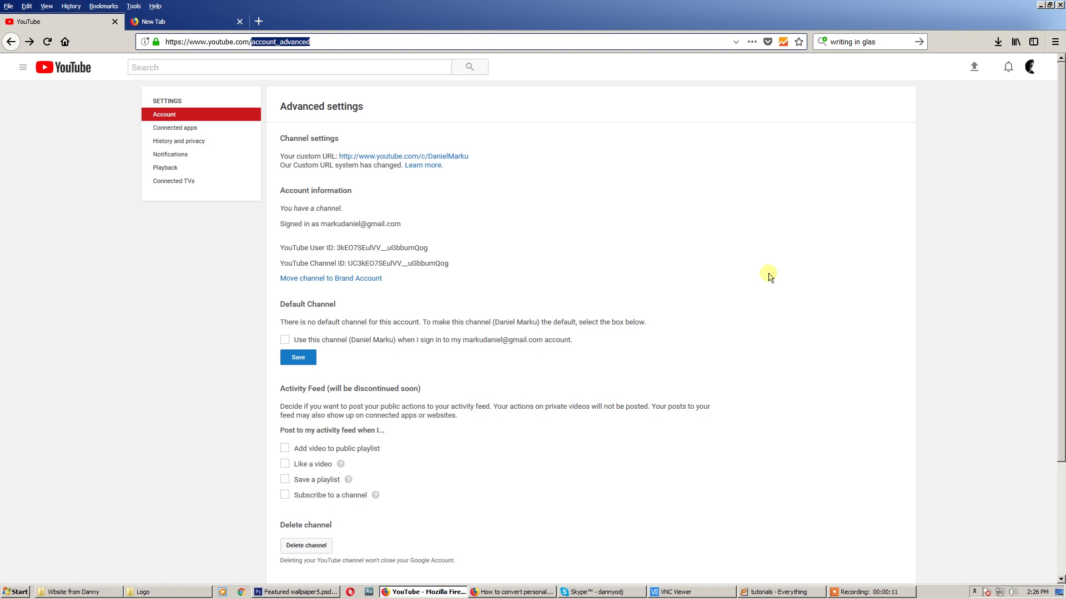
Highlight the option for moving the channel to a Brand Account, then clear the highlight
{"action": "left_click", "coordinate": [275, 283]}
{"action": "left_click_drag", "start_coordinate": [275, 283], "coordinate": [397, 280]}
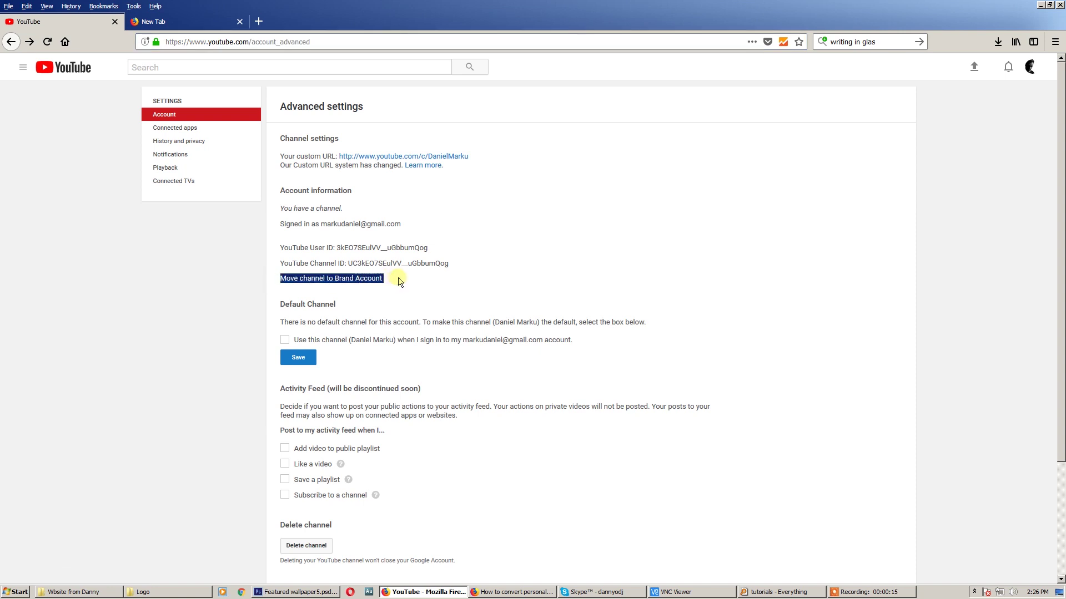
{"action": "left_click", "coordinate": [475, 288]}
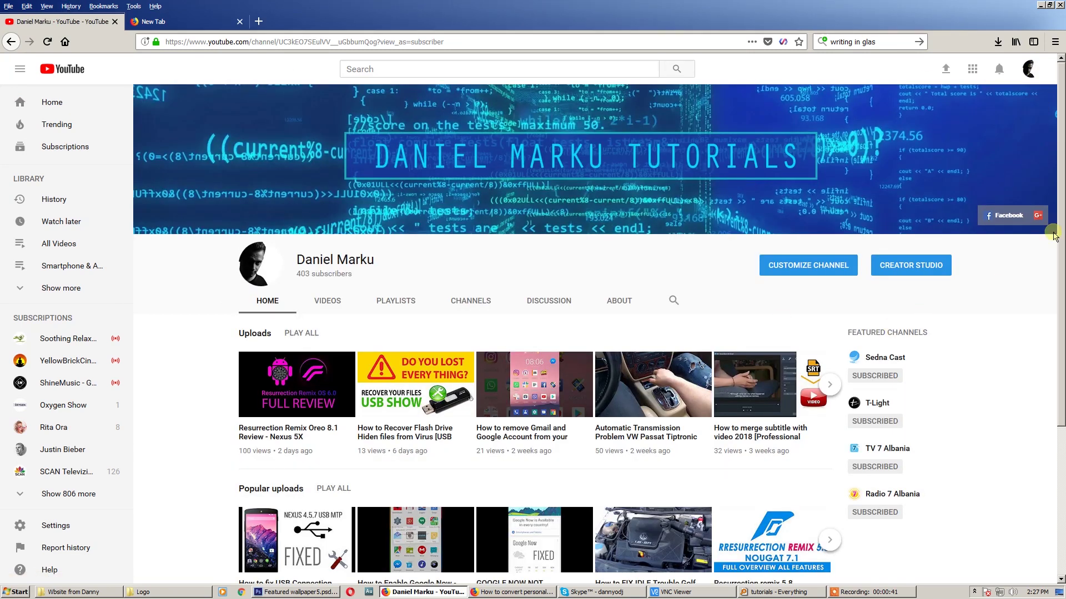
Review all channels owned by the account, then return to Advanced settings
{"action": "left_click", "coordinate": [1029, 68]}
{"action": "left_click", "coordinate": [943, 266]}
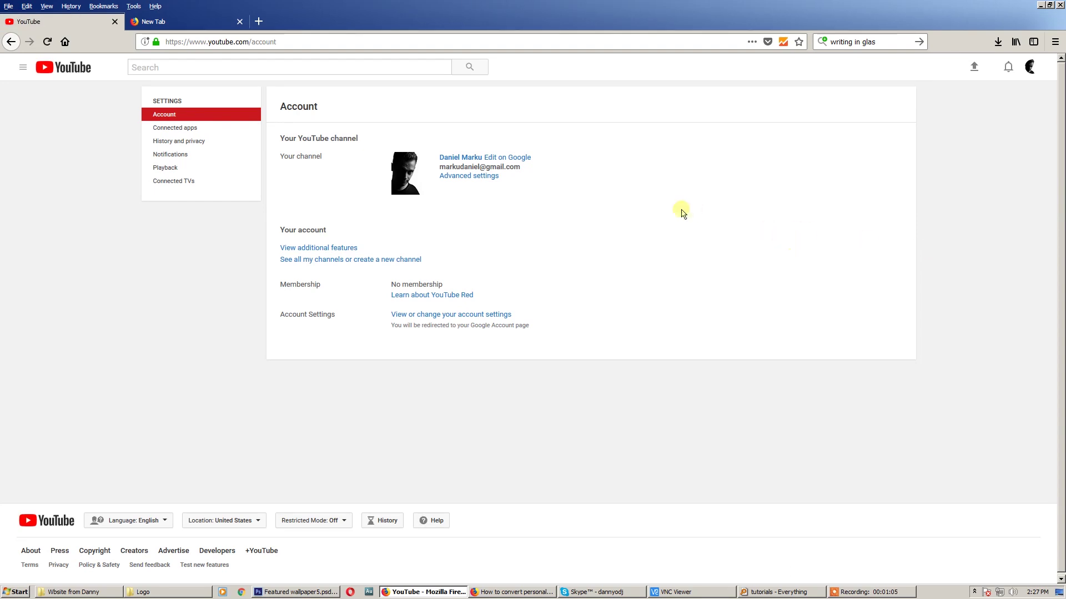
{"action": "left_click", "coordinate": [407, 261]}
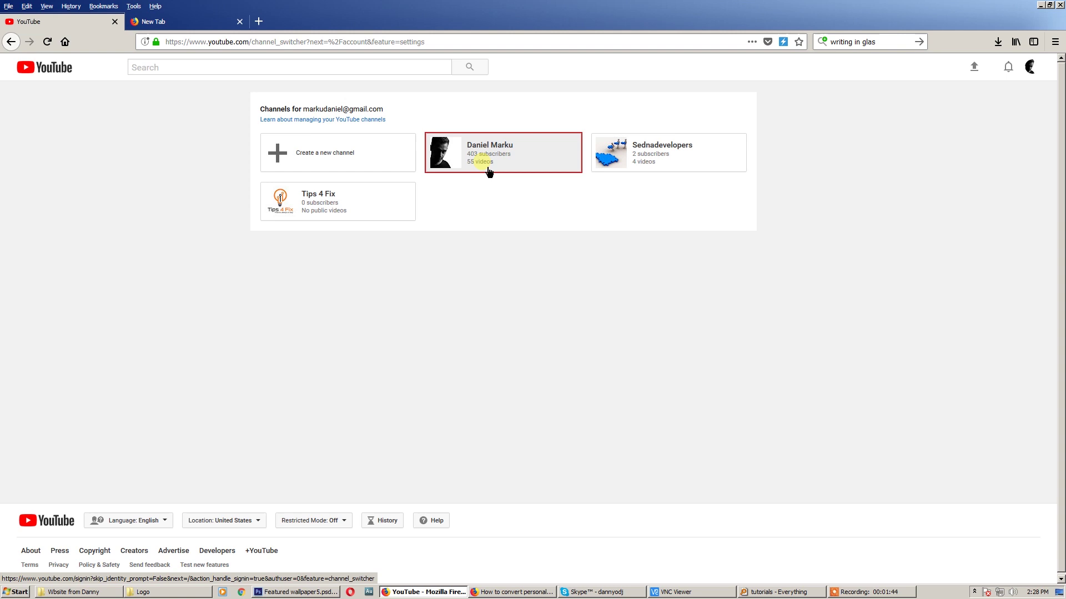
{"action": "left_click", "coordinate": [10, 42]}
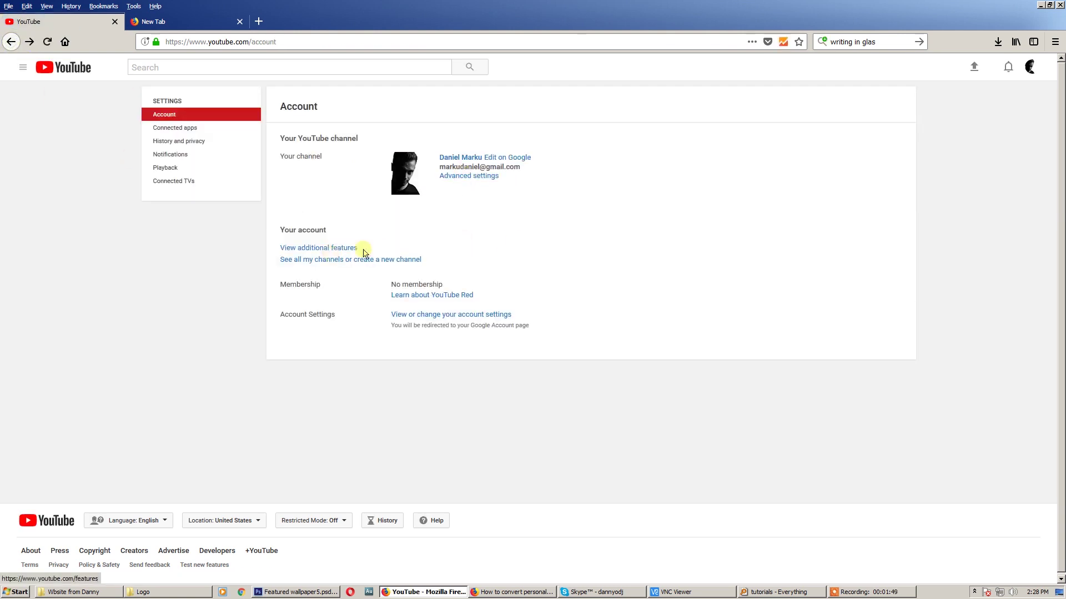
{"action": "left_click", "coordinate": [466, 176]}
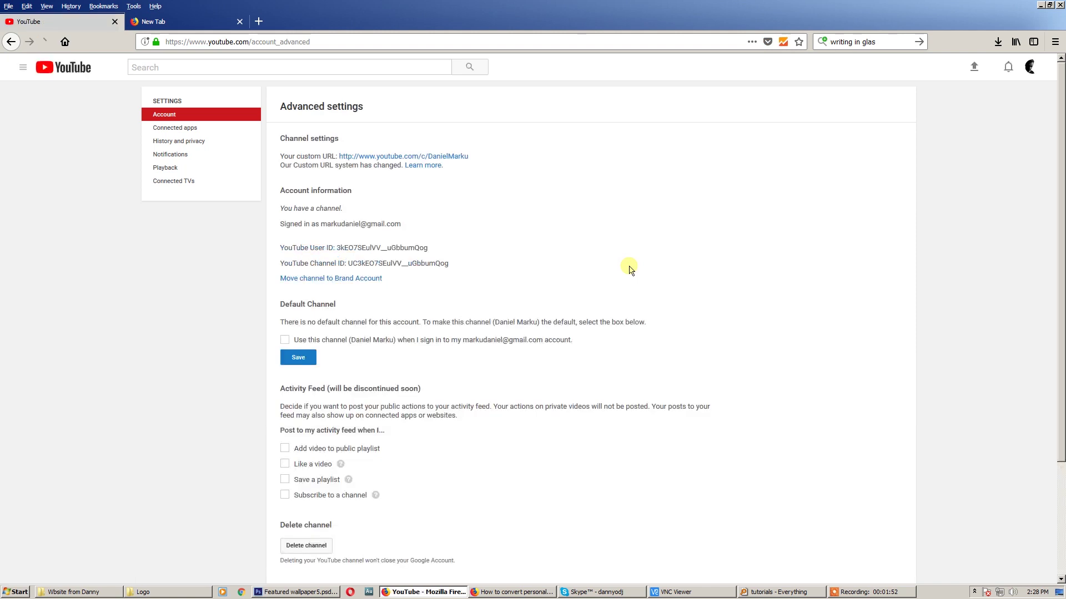
Start moving the channel to a Brand Account and pass the Google sign-in verification
{"action": "left_click", "coordinate": [340, 279]}
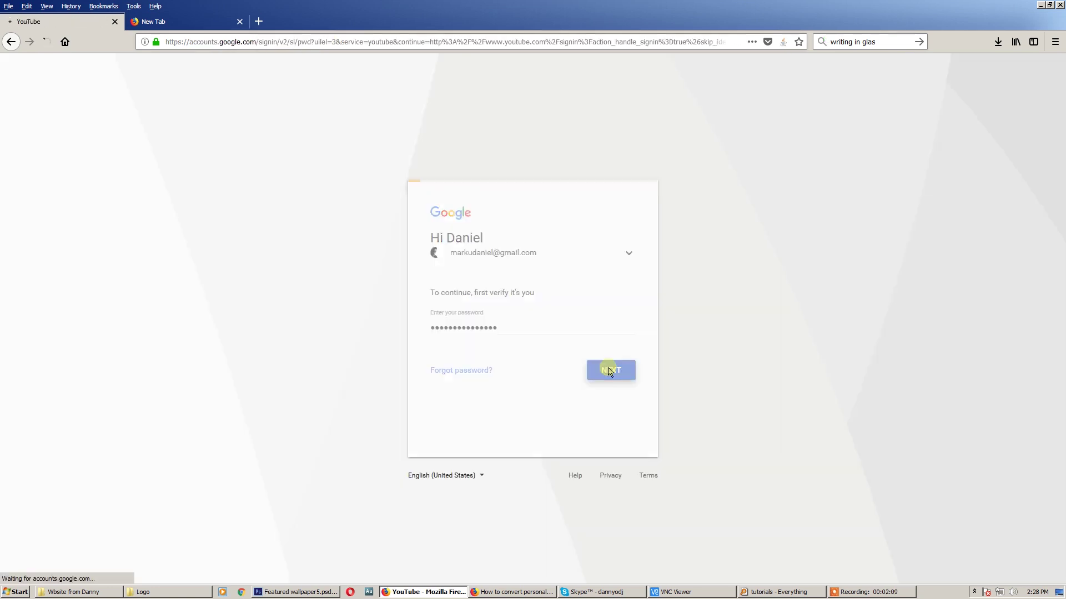
{"action": "left_click", "coordinate": [610, 371]}
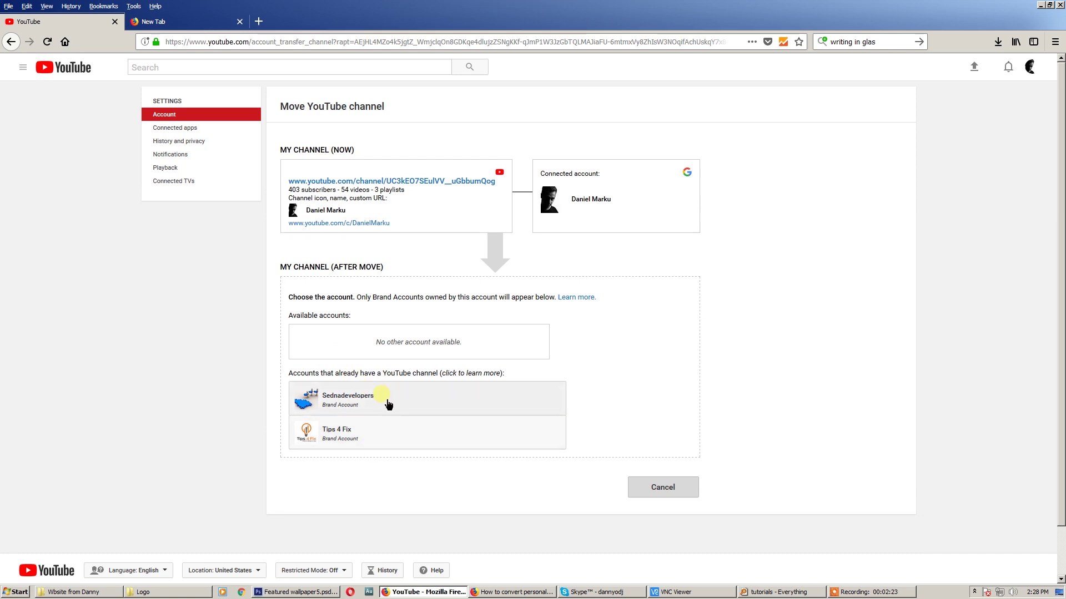
Choose Tips 4 Fix (0 subscribers) and agree to delete its existing channel
{"action": "left_click", "coordinate": [392, 440]}
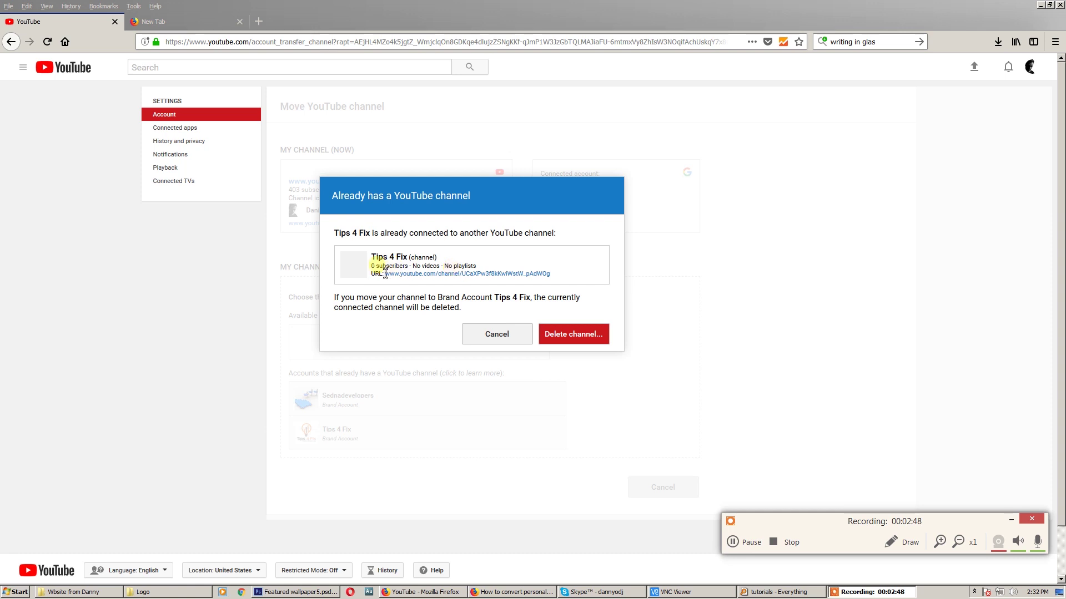
{"action": "left_click_drag", "start_coordinate": [372, 267], "coordinate": [411, 266]}
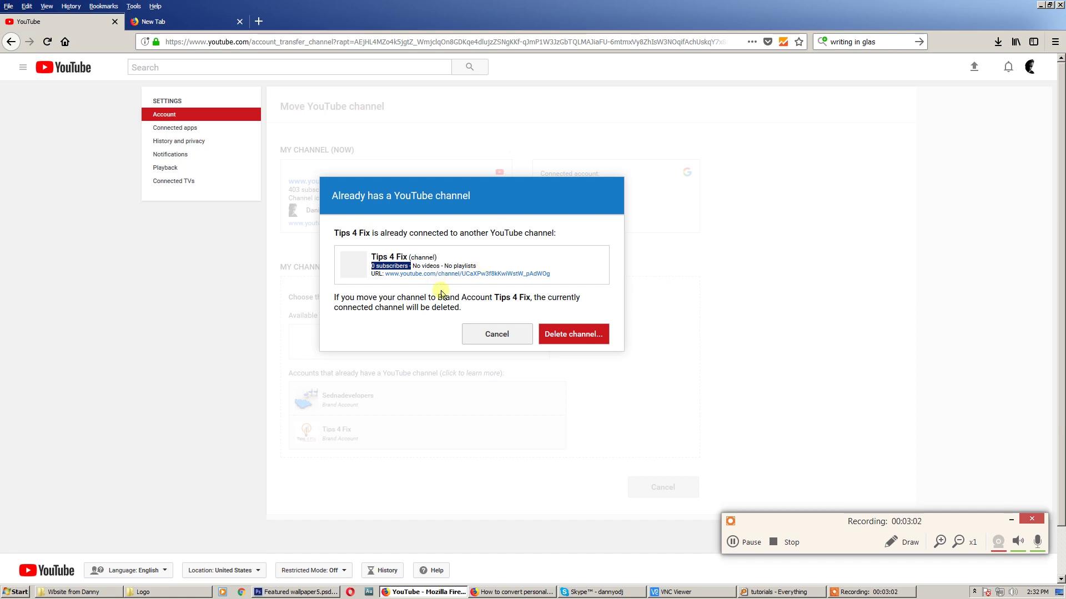
{"action": "left_click", "coordinate": [574, 334]}
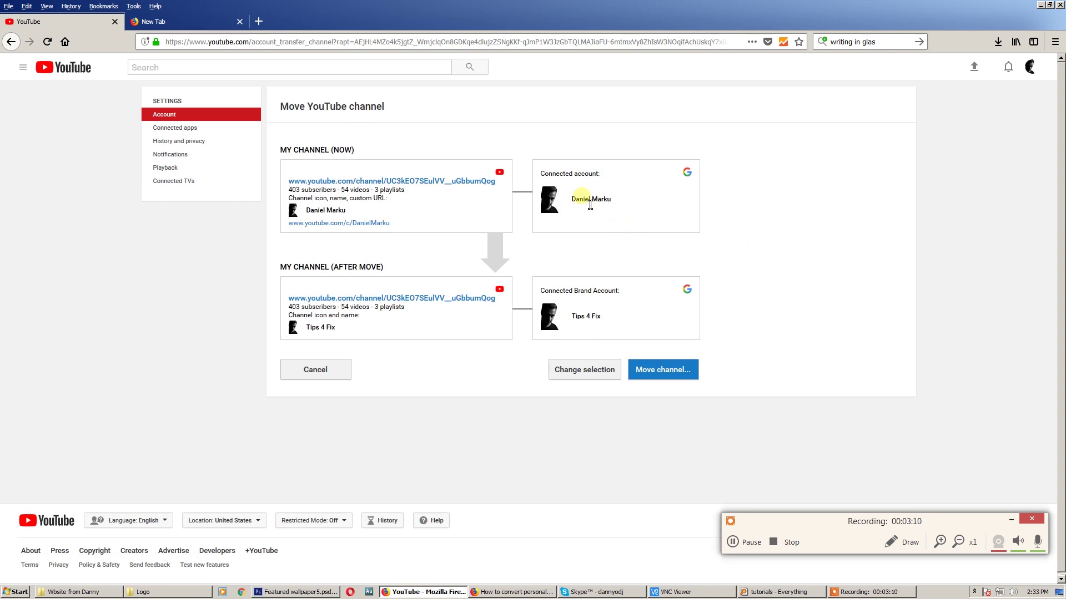
Check the preview keeps 403 subscribers under the Tips 4 Fix name, then confirm
{"action": "left_click_drag", "start_coordinate": [571, 200], "coordinate": [632, 200]}
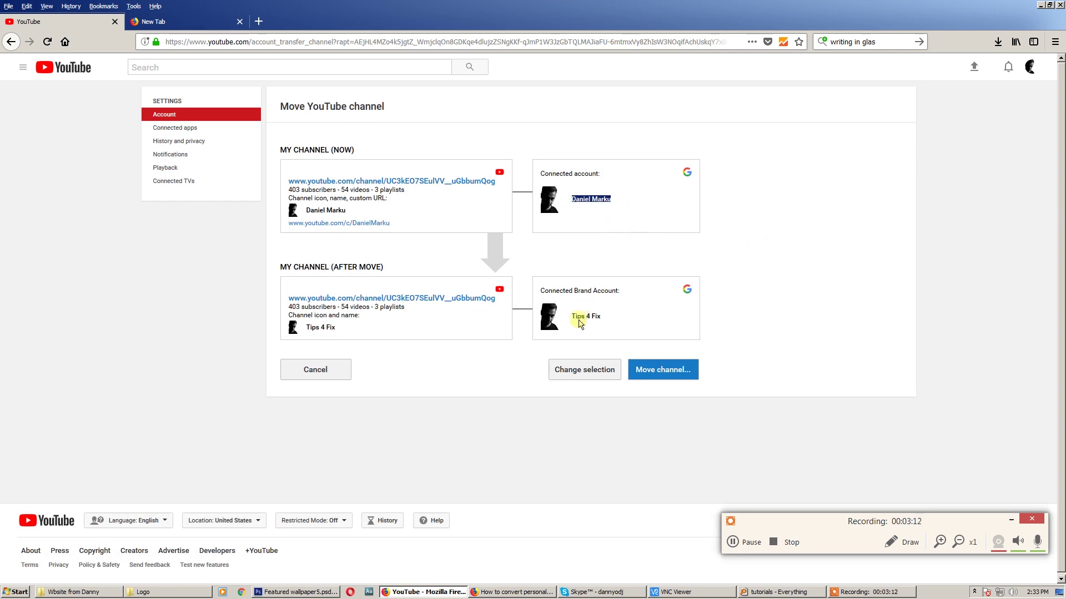
{"action": "left_click_drag", "start_coordinate": [571, 317], "coordinate": [626, 318]}
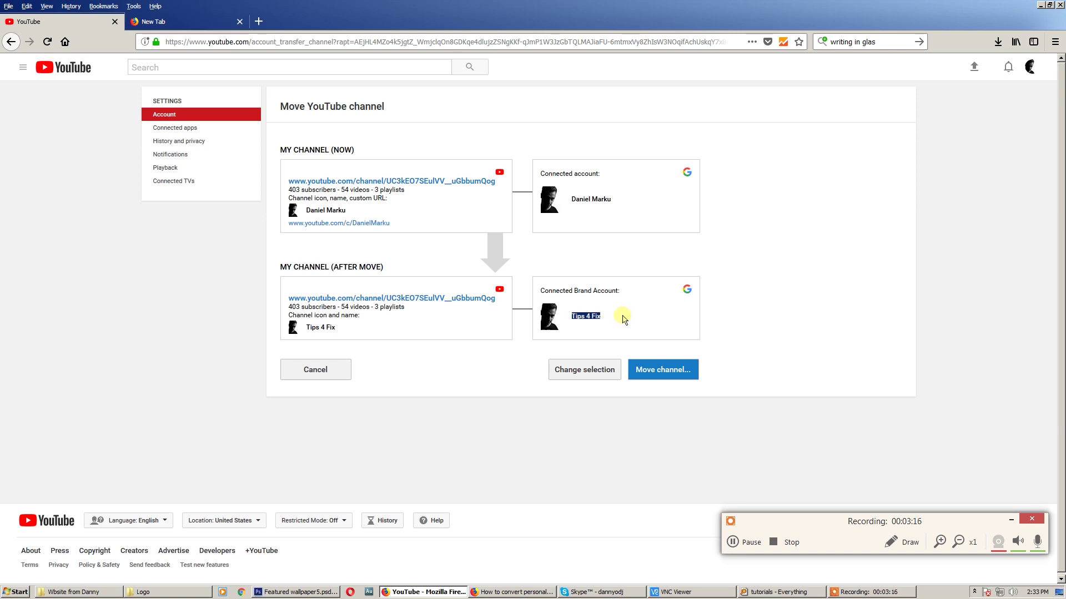
{"action": "left_click_drag", "start_coordinate": [538, 173], "coordinate": [602, 174]}
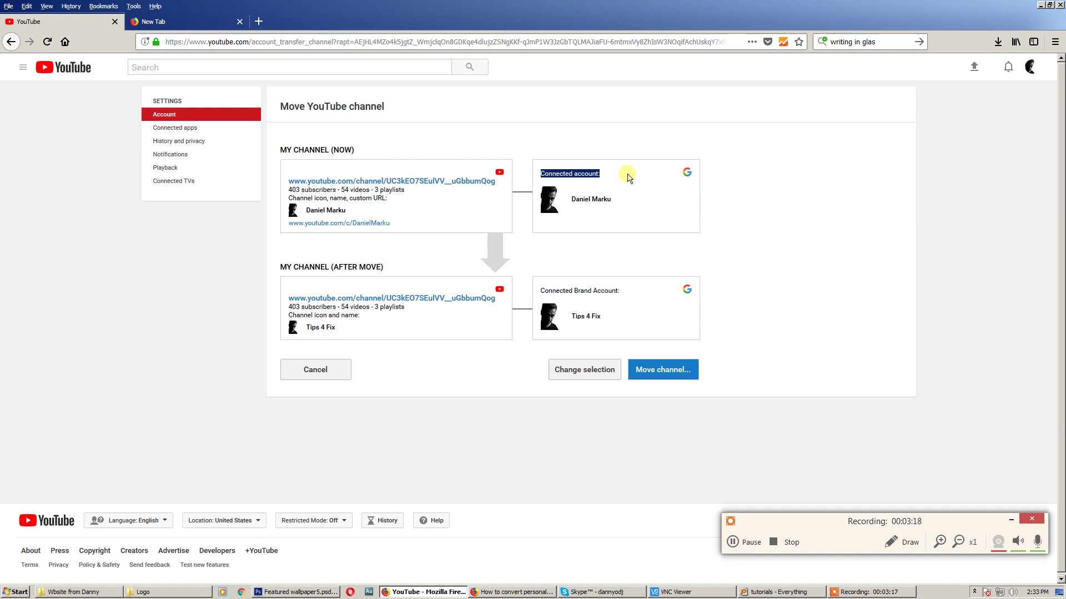
{"action": "left_click_drag", "start_coordinate": [288, 307], "coordinate": [370, 308]}
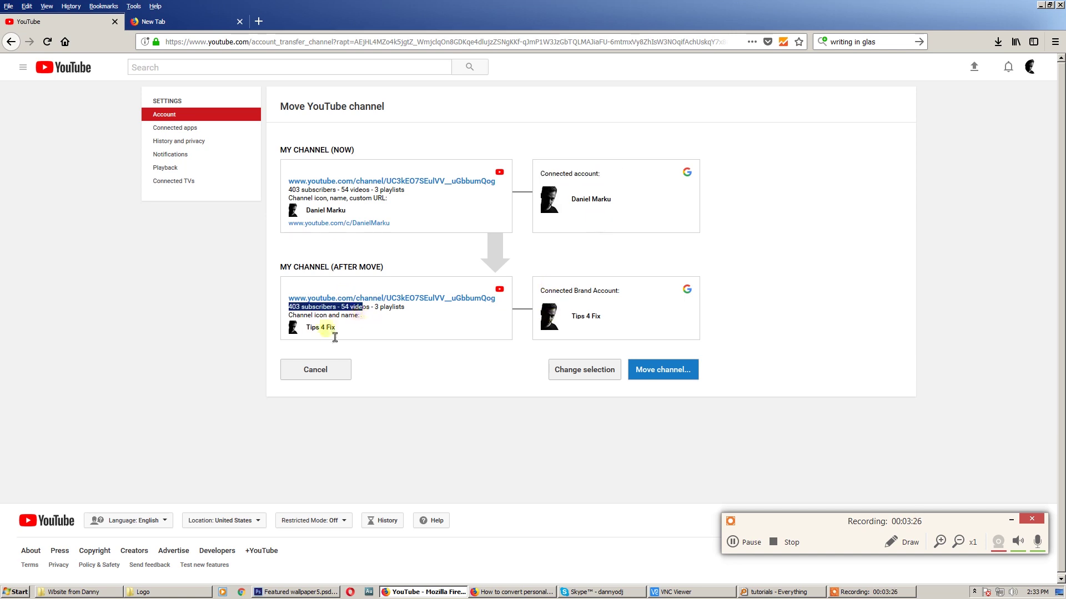
{"action": "left_click_drag", "start_coordinate": [305, 328], "coordinate": [349, 329]}
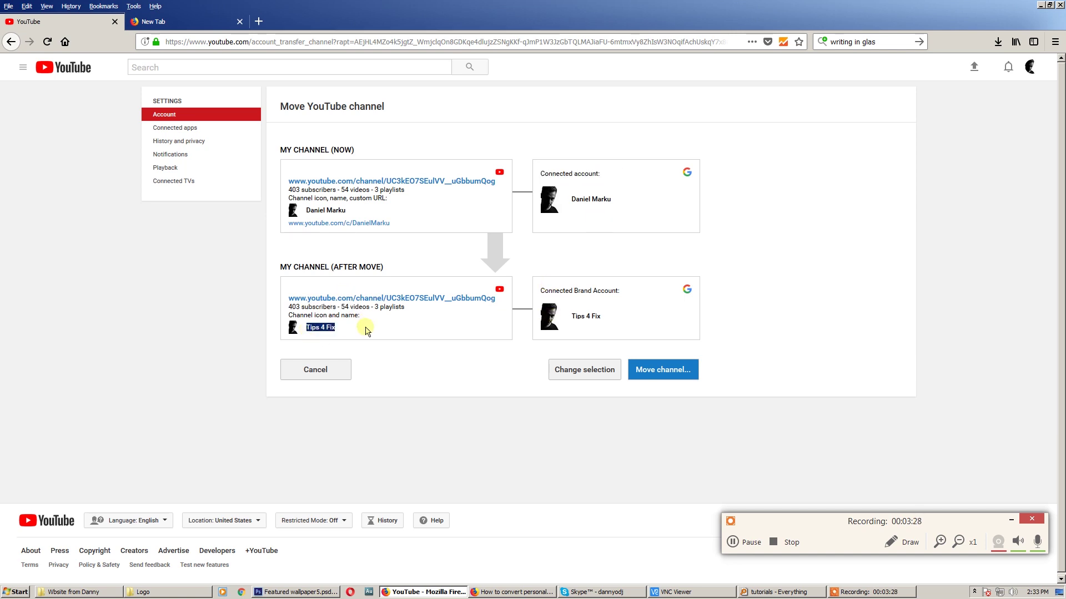
{"action": "left_click", "coordinate": [662, 370]}
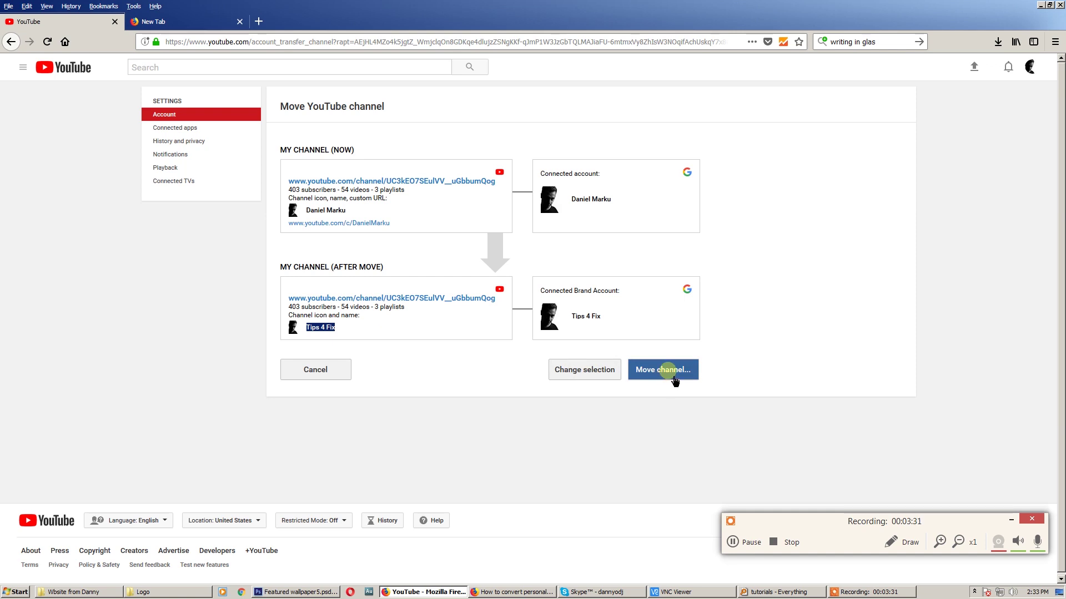
Confirm the move to Tips 4 Fix, note the update-delay message, and acknowledge success
{"action": "left_click", "coordinate": [675, 380]}
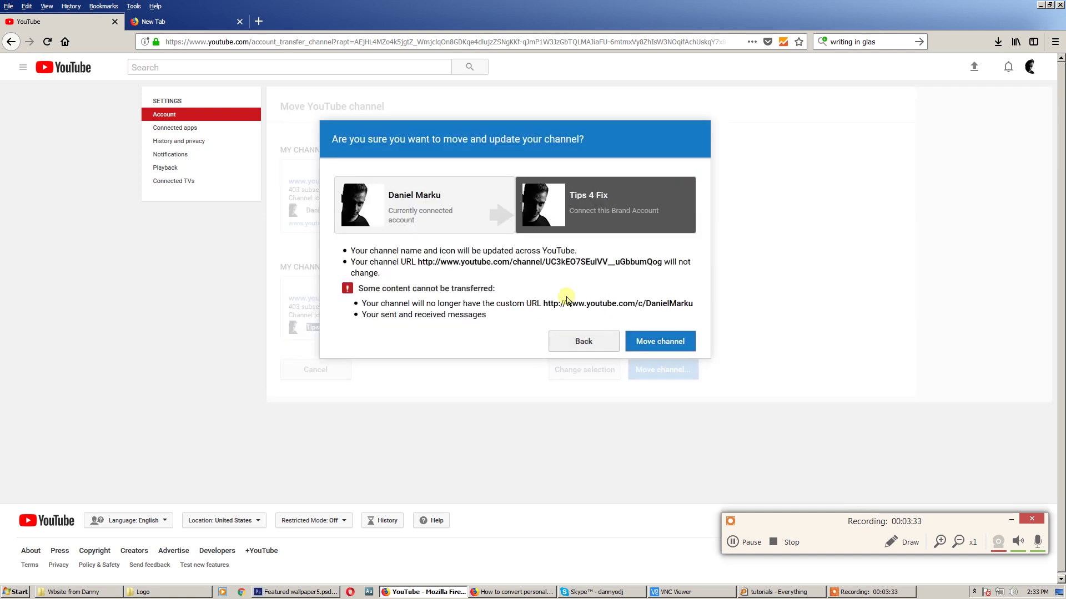
{"action": "left_click", "coordinate": [660, 341]}
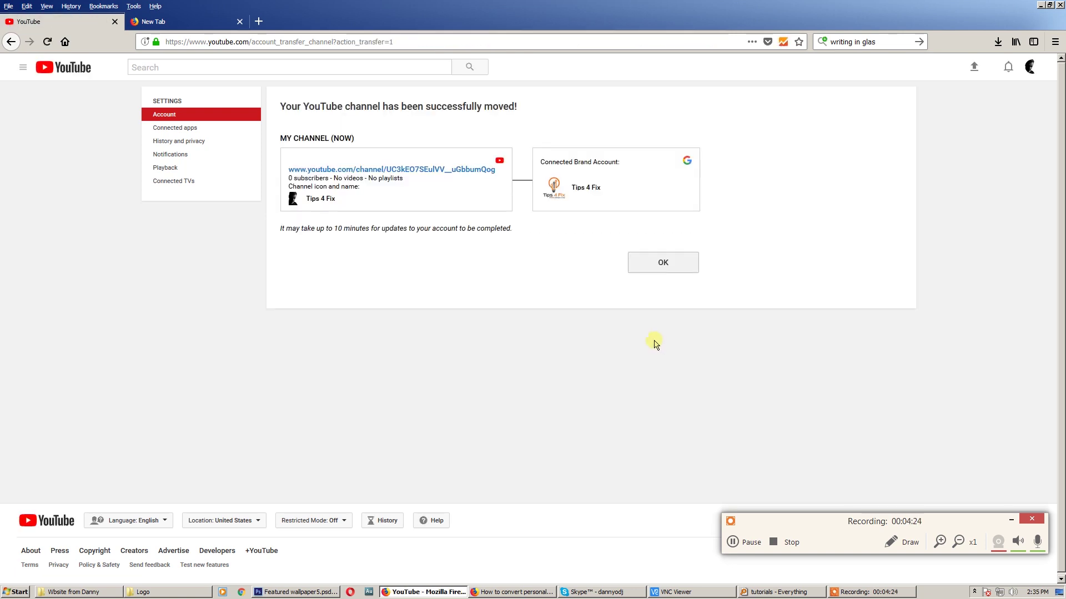
{"action": "left_click_drag", "start_coordinate": [332, 138], "coordinate": [360, 140]}
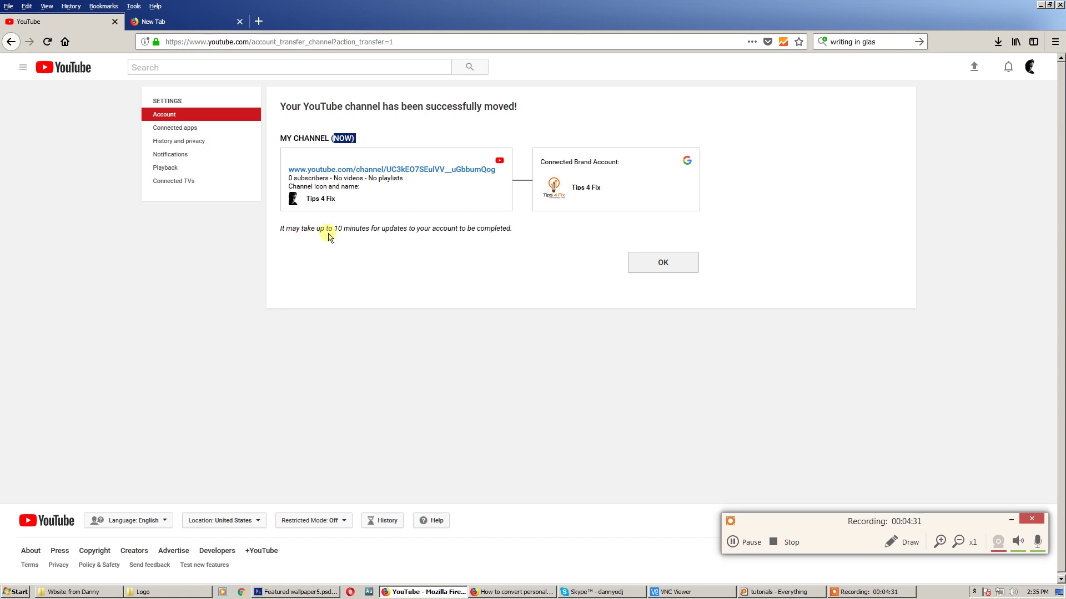
{"action": "left_click_drag", "start_coordinate": [338, 229], "coordinate": [492, 236]}
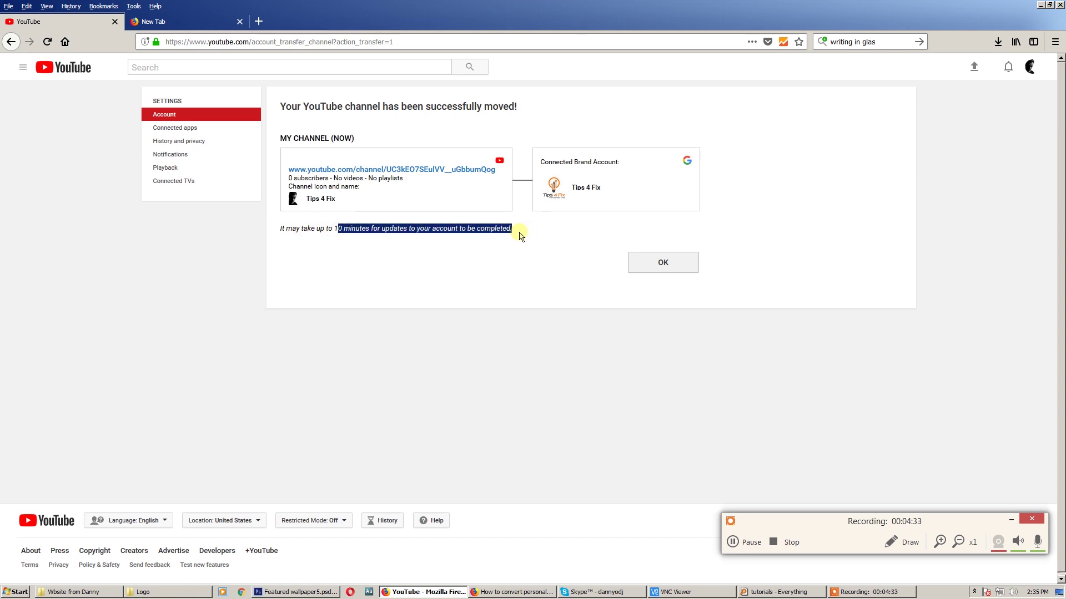
{"action": "left_click", "coordinate": [659, 267]}
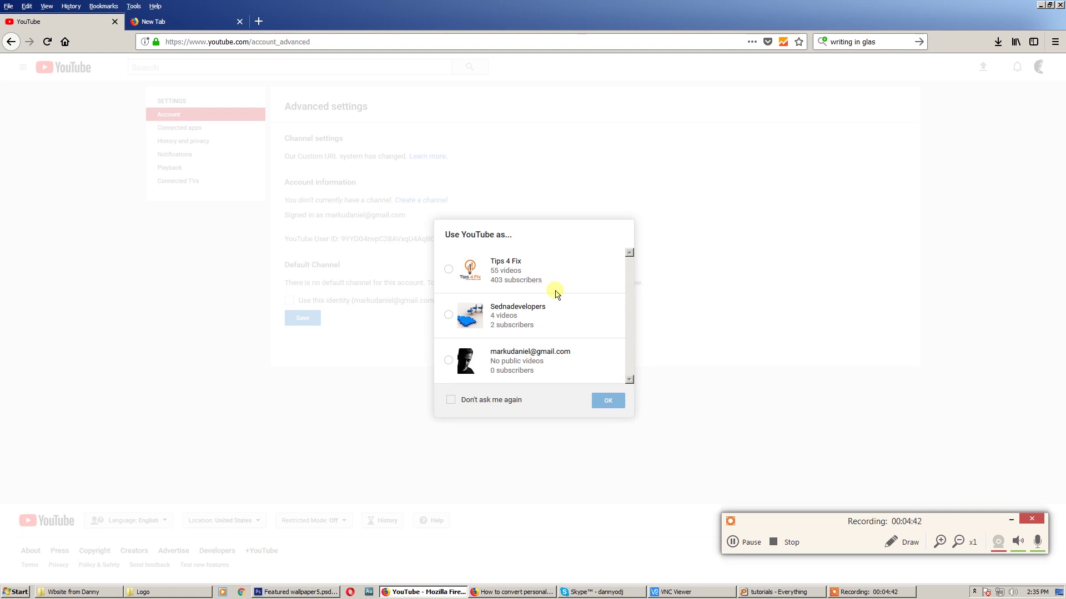
Switch to Tips 4 Fix, pause its featured video, and note the 403 subscribers
{"action": "left_click", "coordinate": [448, 268]}
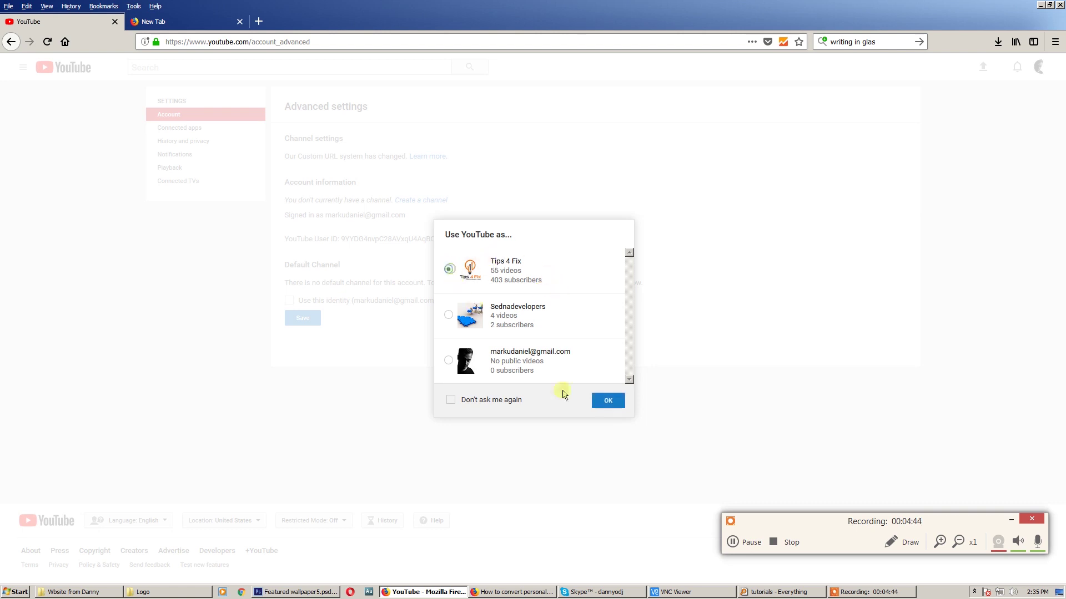
{"action": "left_click", "coordinate": [607, 401]}
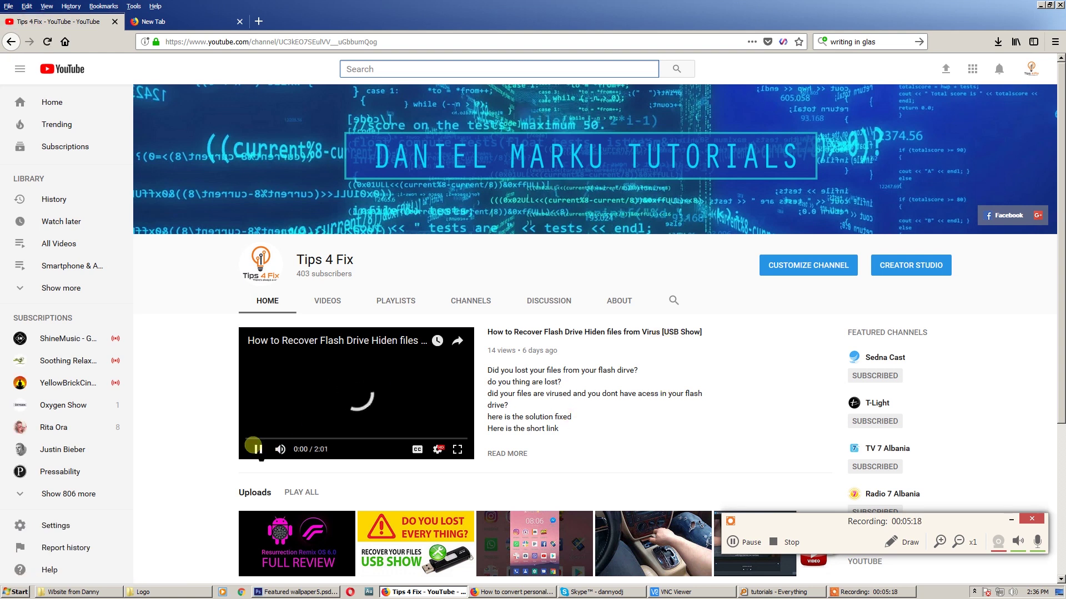
{"action": "left_click", "coordinate": [256, 450]}
{"action": "mouse_move", "coordinate": [259, 265]}
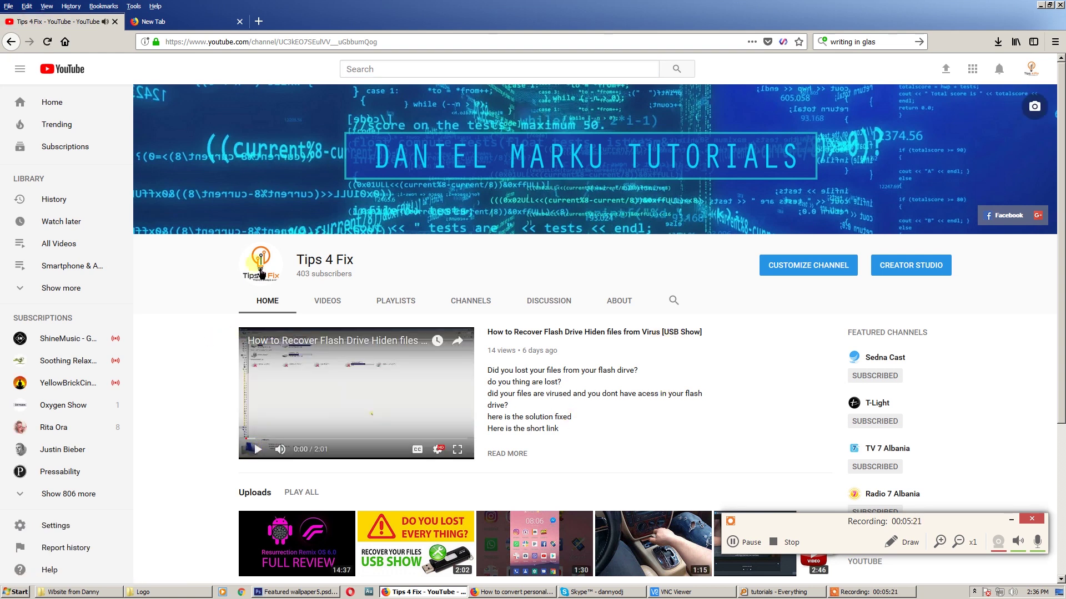
{"action": "left_click_drag", "start_coordinate": [298, 275], "coordinate": [361, 275]}
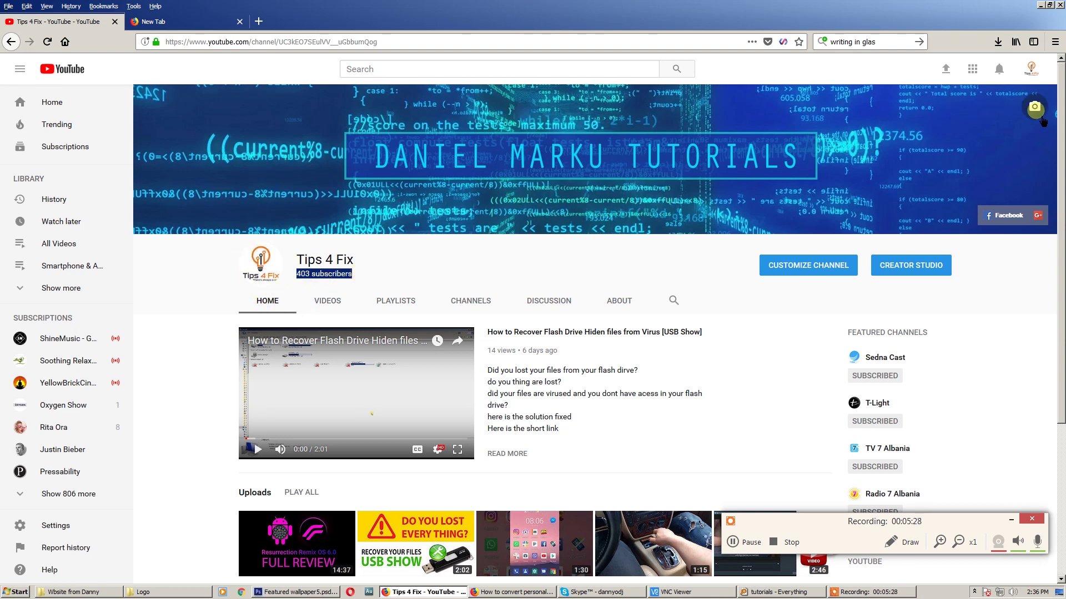
Set the banner to the lightbulb photo from the 2018-05-11 album in Your photos
{"action": "left_click", "coordinate": [1041, 110]}
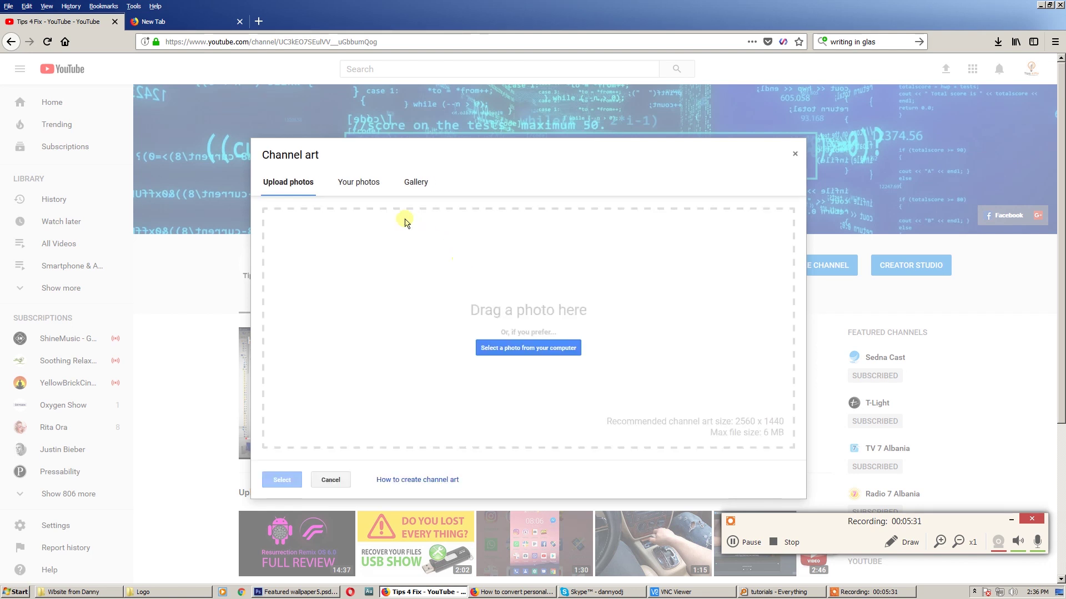
{"action": "left_click", "coordinate": [358, 182]}
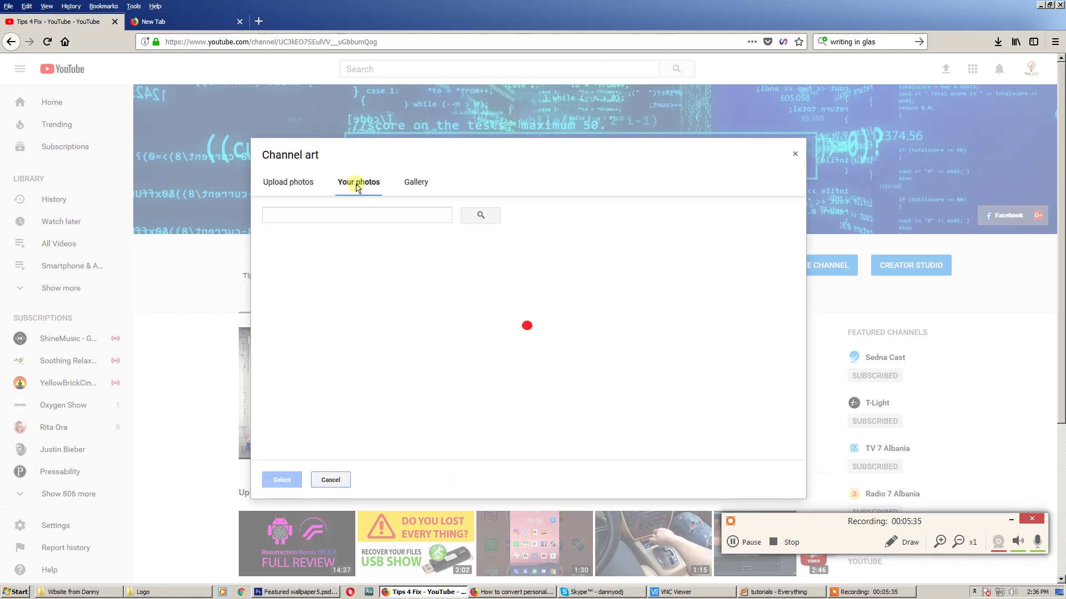
{"action": "left_click", "coordinate": [417, 270]}
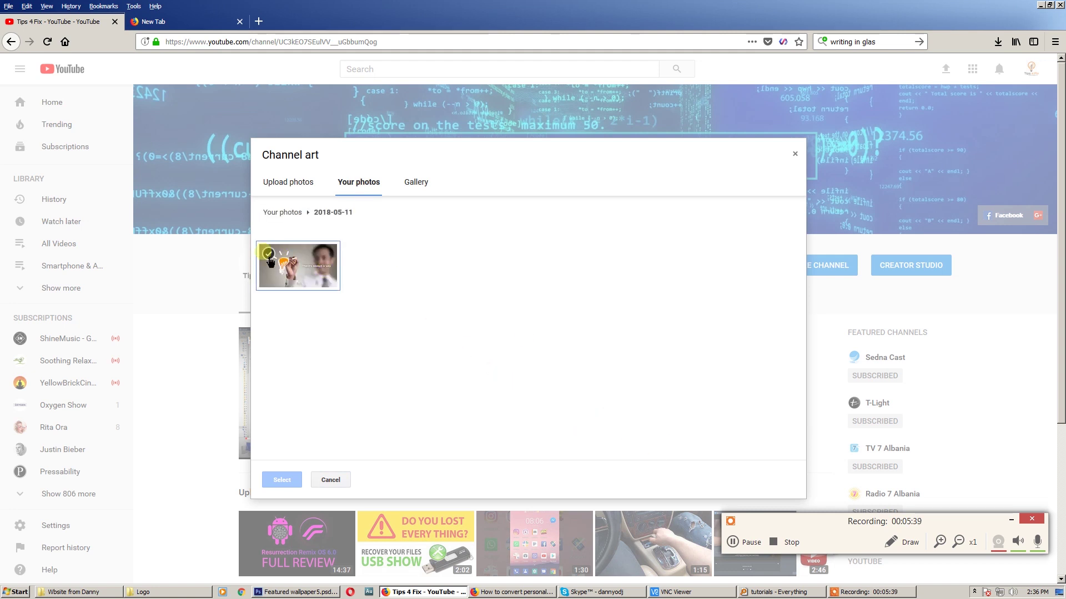
{"action": "double_click", "coordinate": [299, 265]}
{"action": "left_click", "coordinate": [281, 480]}
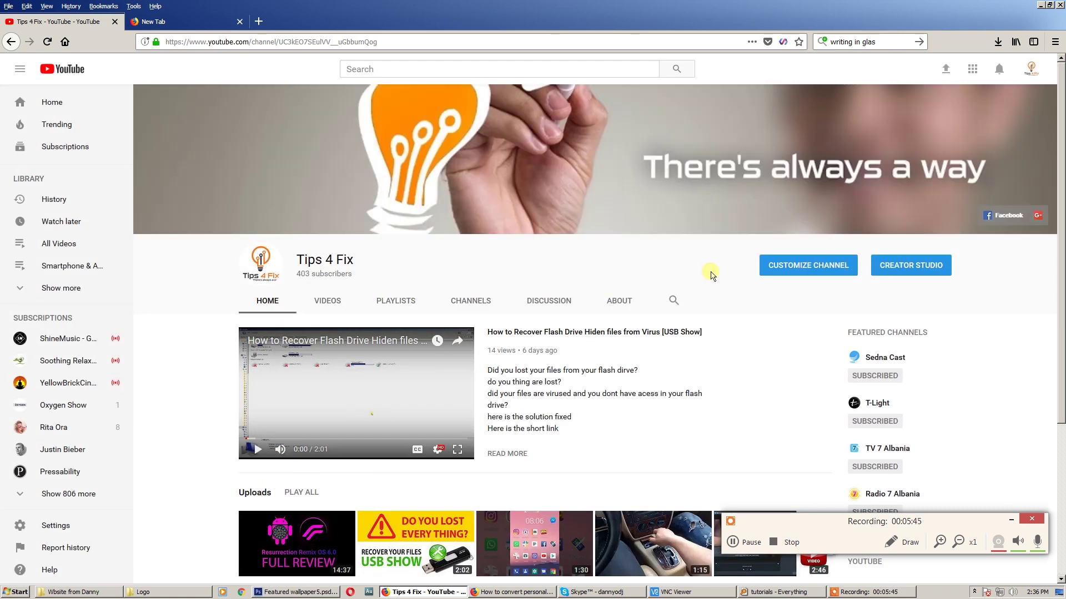
{"action": "scroll", "coordinate": [658, 296], "scroll_direction": "down", "scroll_amount": 3}
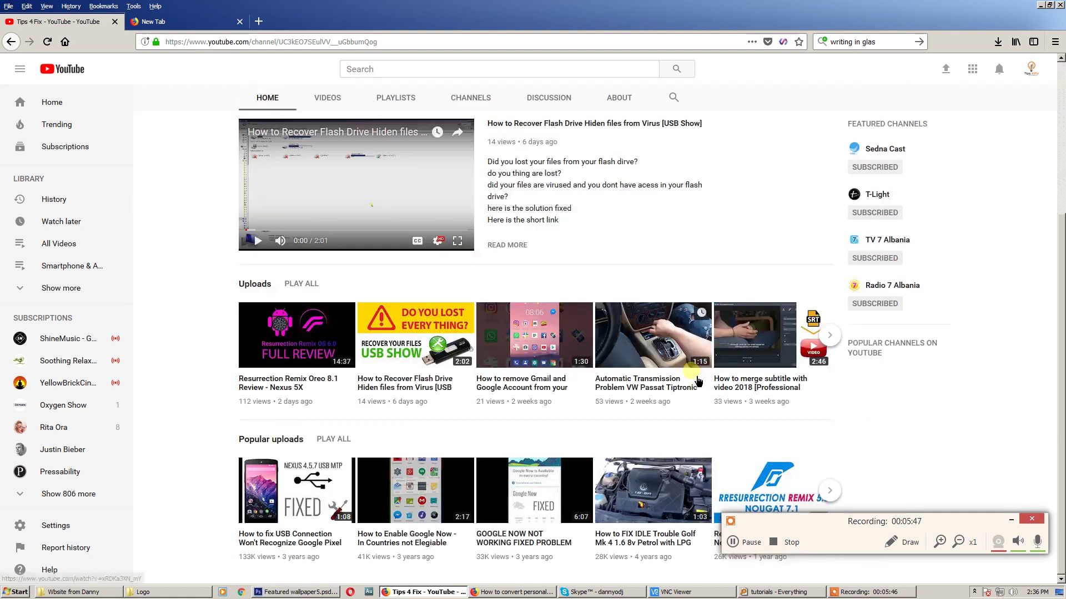
{"action": "scroll", "coordinate": [676, 370], "scroll_direction": "up", "scroll_amount": 3}
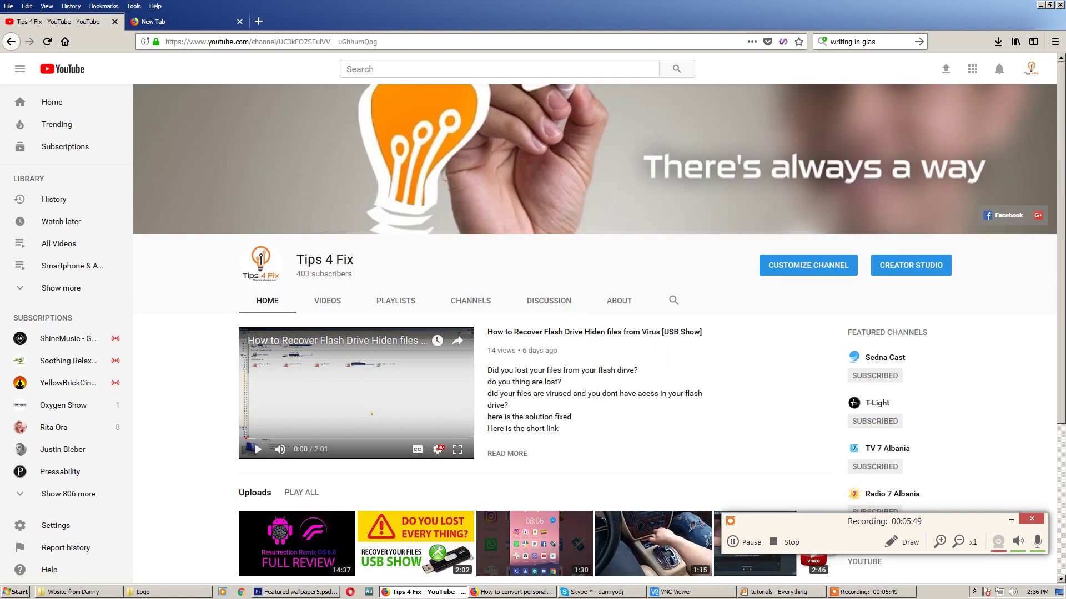
Go to Settings from the avatar menu
{"action": "left_click", "coordinate": [1032, 73]}
{"action": "left_click", "coordinate": [925, 258]}
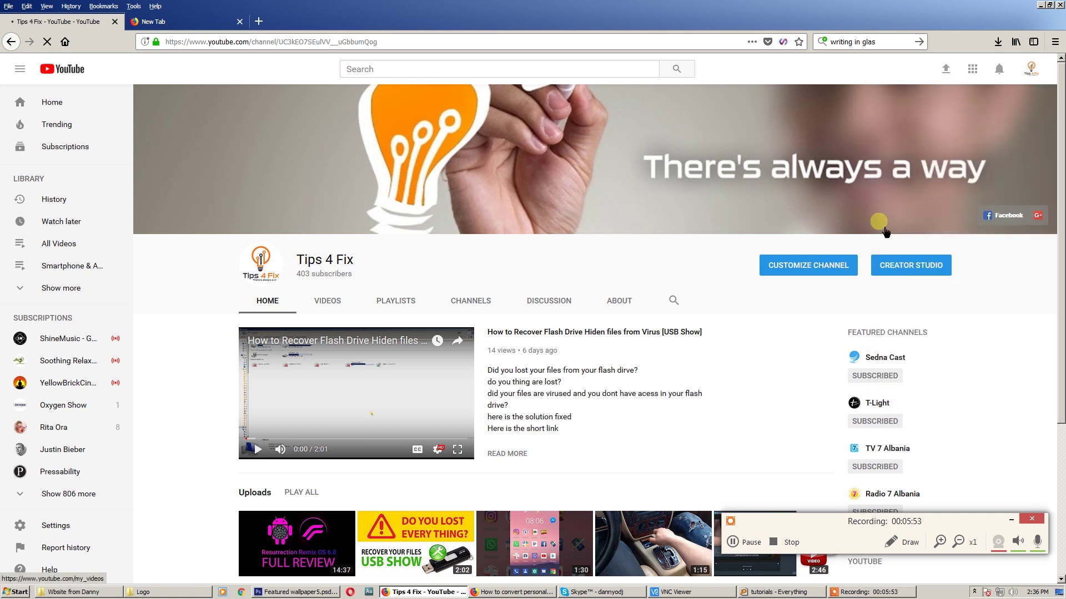